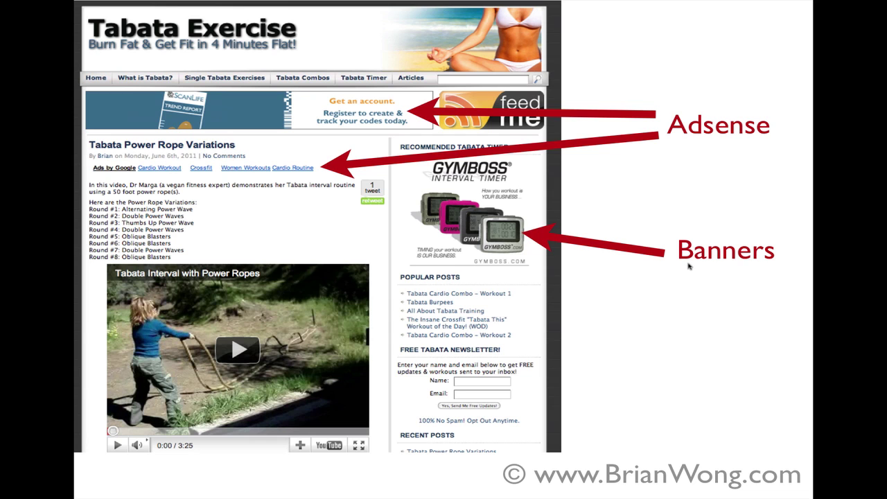
Step: Advance through the slides to the one labelling the two Affiliate Links sidebar ads
{"action": "key", "text": "Right"}
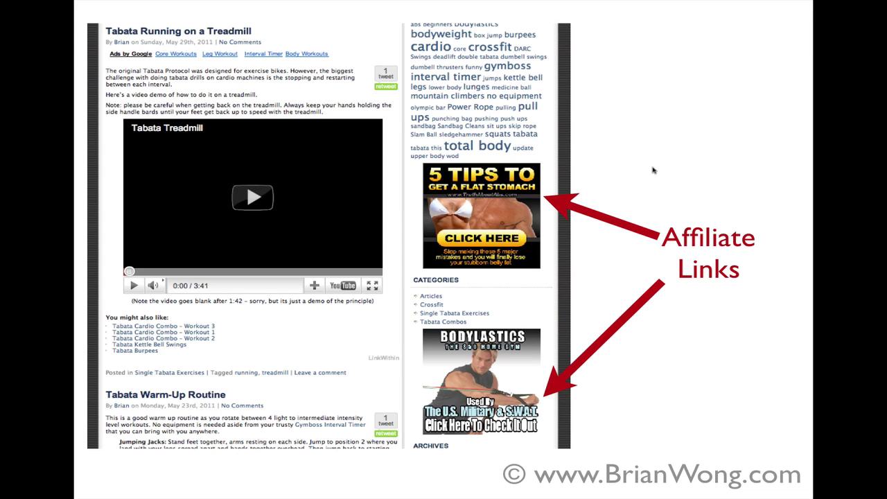
{"action": "key", "text": "Right"}
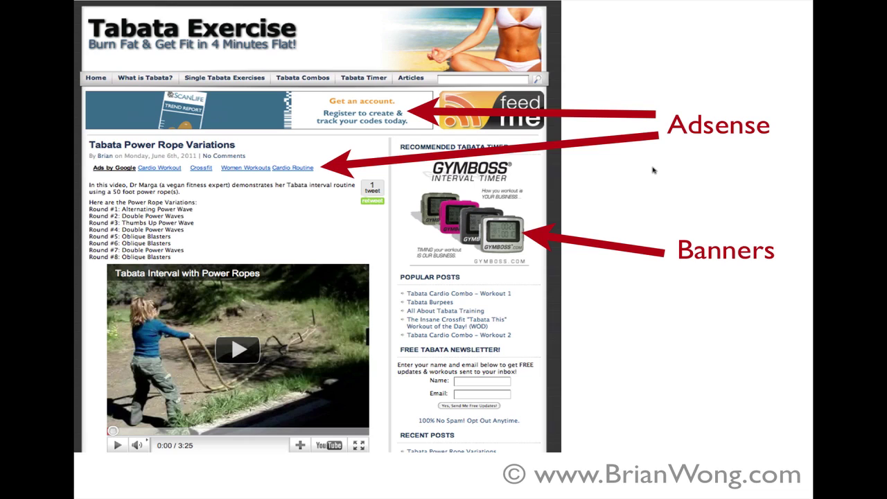
{"action": "key", "text": "Right"}
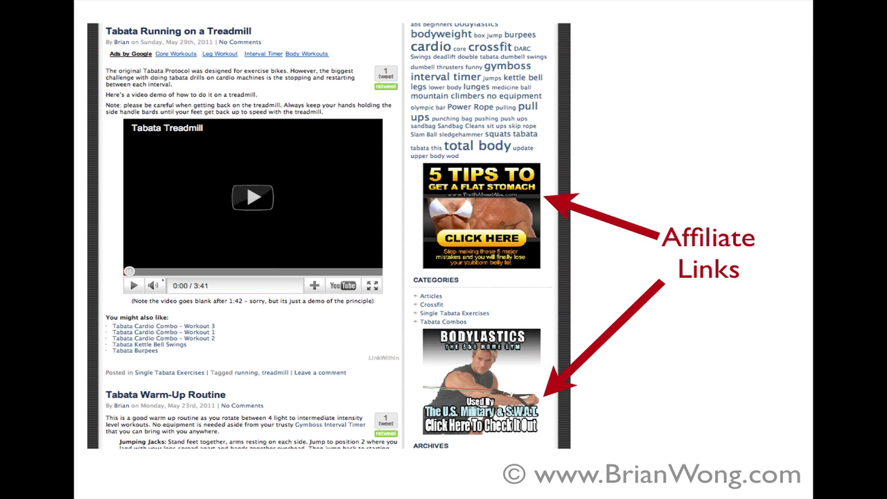
Step: Show the slide of AdSense earnings, affiliate commissions and top ten traffic sources
{"action": "key", "text": "Right"}
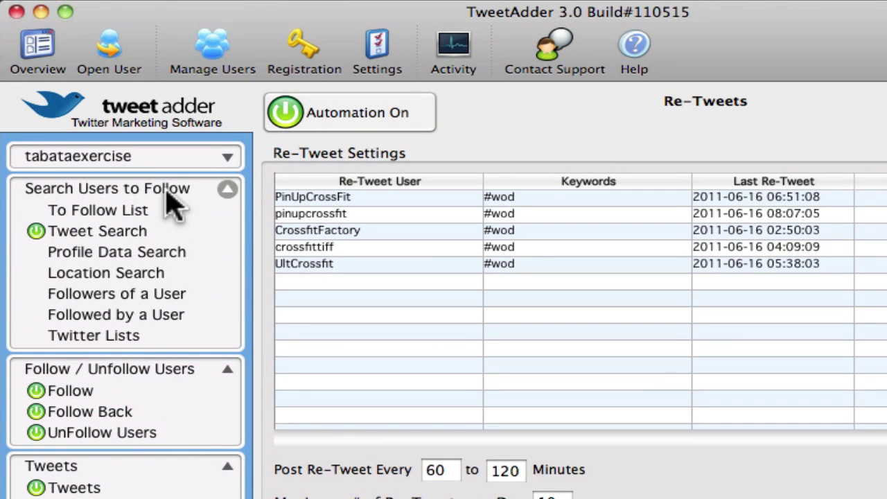
Step: Show the To Follow List of crossfitchat followers and scroll through its table
{"action": "left_click", "coordinate": [123, 214]}
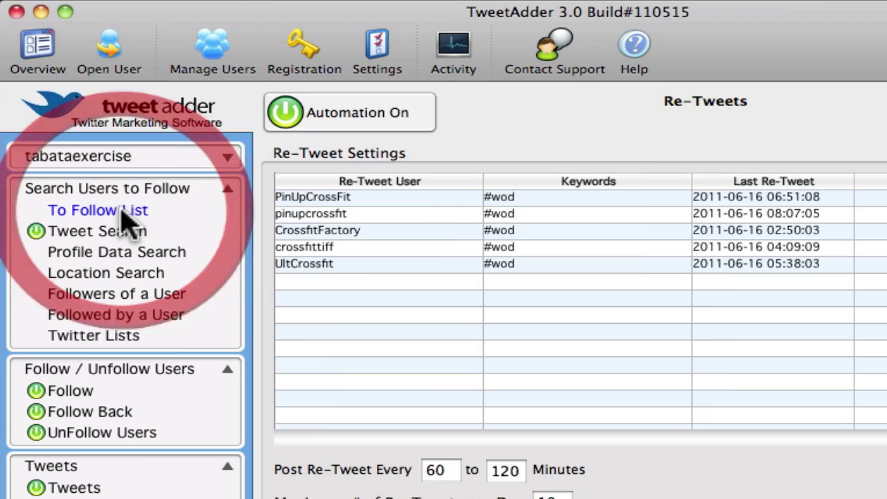
{"action": "scroll", "coordinate": [511, 208], "scroll_direction": "down", "scroll_amount": 15}
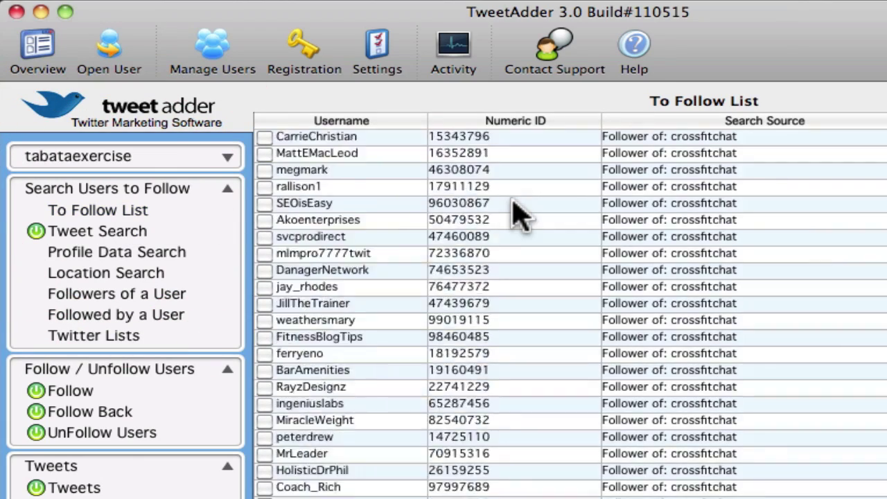
{"action": "scroll", "coordinate": [520, 215], "scroll_direction": "down", "scroll_amount": 3}
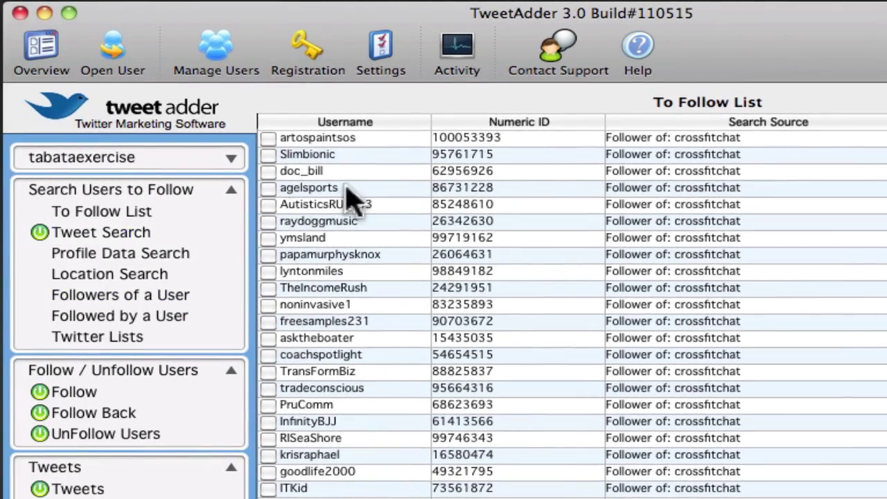
{"action": "scroll", "coordinate": [301, 300], "scroll_direction": "up", "scroll_amount": 2}
{"action": "scroll", "coordinate": [579, 301], "scroll_direction": "down", "scroll_amount": 15}
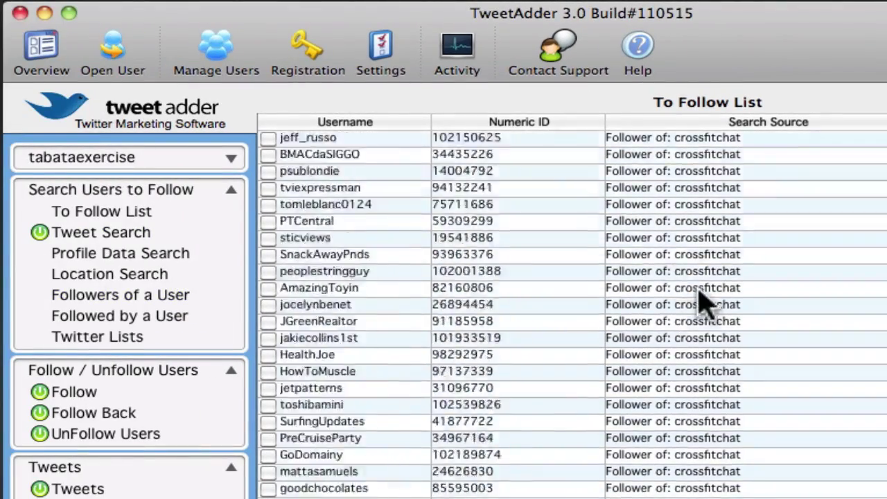
{"action": "scroll", "coordinate": [530, 182], "scroll_direction": "down", "scroll_amount": 10}
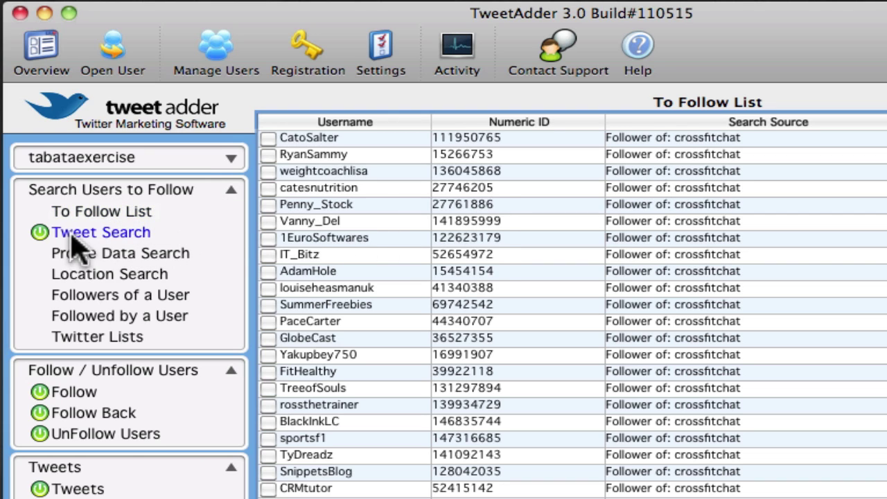
Step: Bring up the Tweet Search form with its tabata, crossfit and interval training searches
{"action": "left_click", "coordinate": [95, 233]}
{"action": "left_click", "coordinate": [421, 158]}
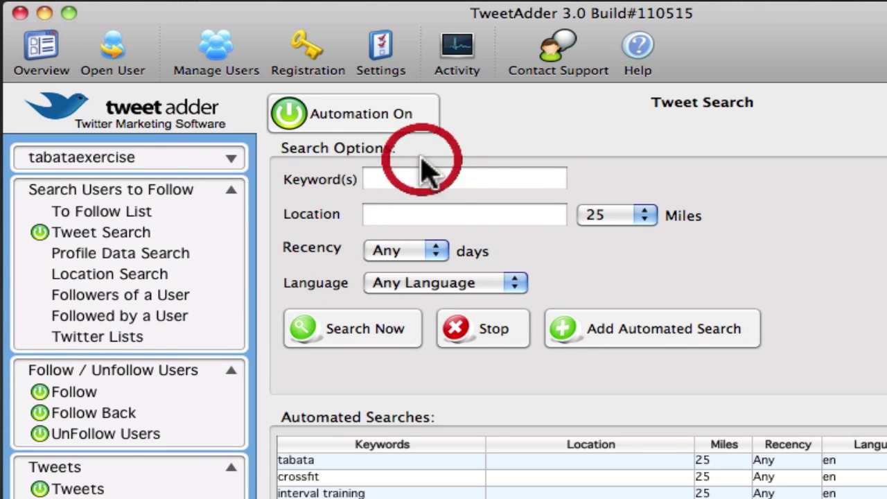
{"action": "left_click", "coordinate": [447, 175]}
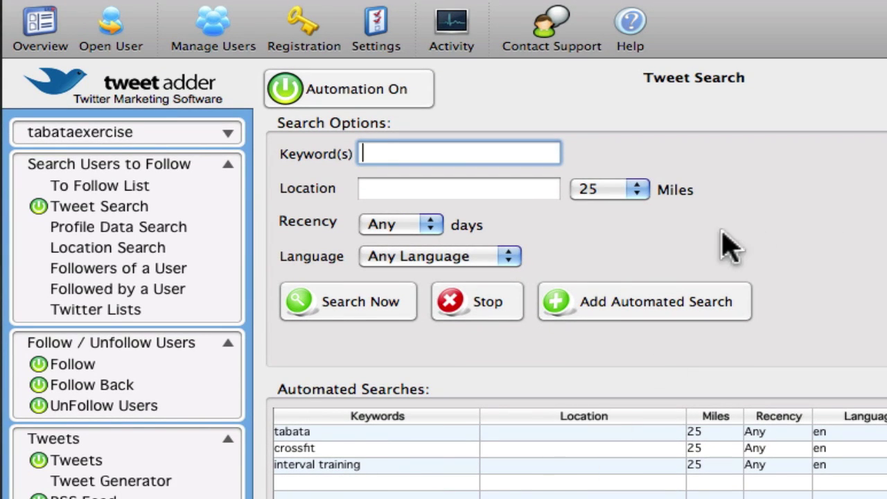
{"action": "left_click", "coordinate": [159, 184]}
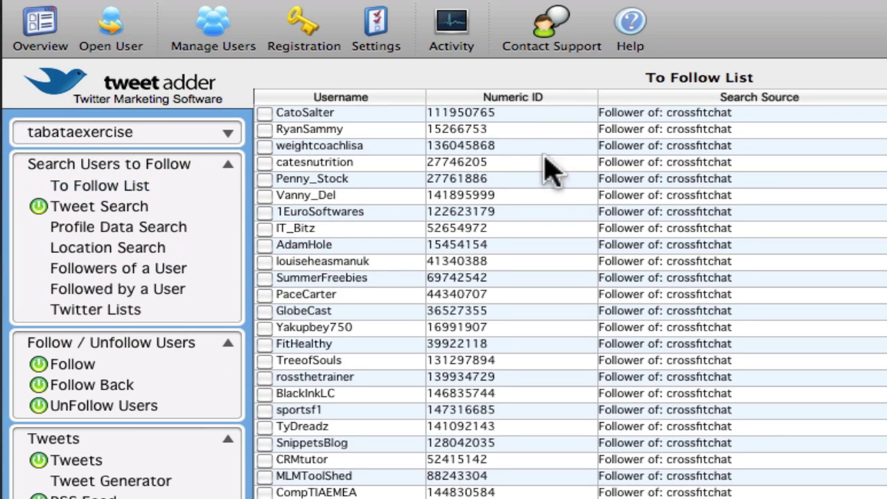
{"action": "left_click", "coordinate": [104, 208]}
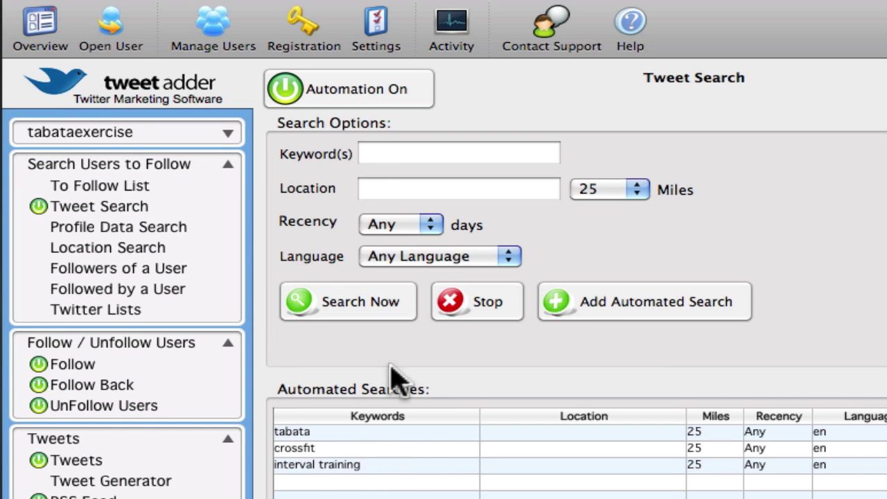
{"action": "left_click", "coordinate": [374, 155]}
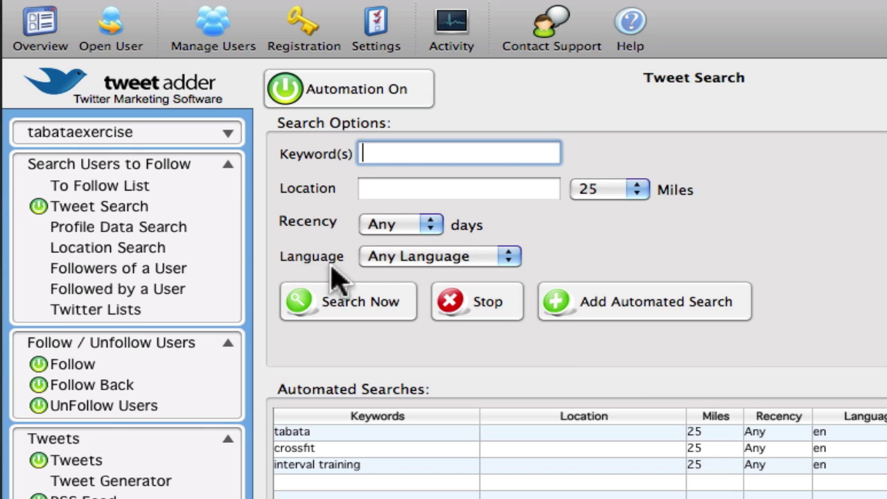
Step: Review the language, recency and location options, keeping recency at Any, then open Profile Data Search
{"action": "left_click", "coordinate": [505, 255]}
{"action": "left_click", "coordinate": [506, 255]}
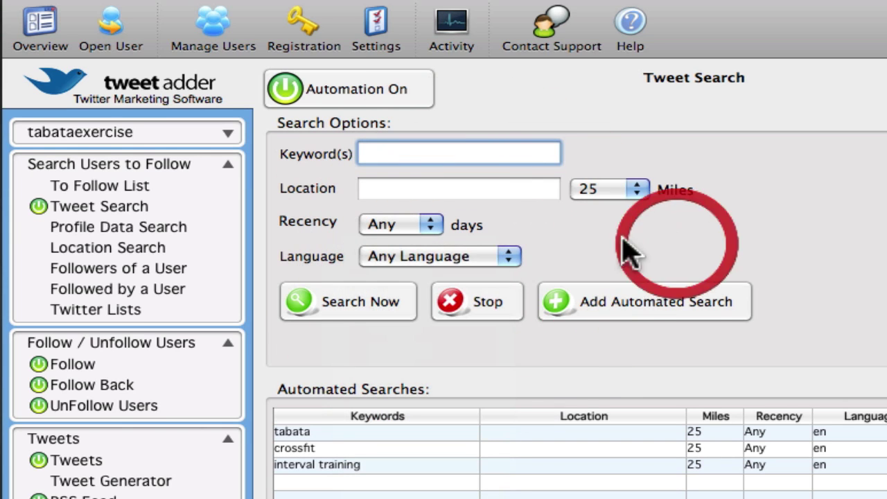
{"action": "left_click", "coordinate": [429, 227]}
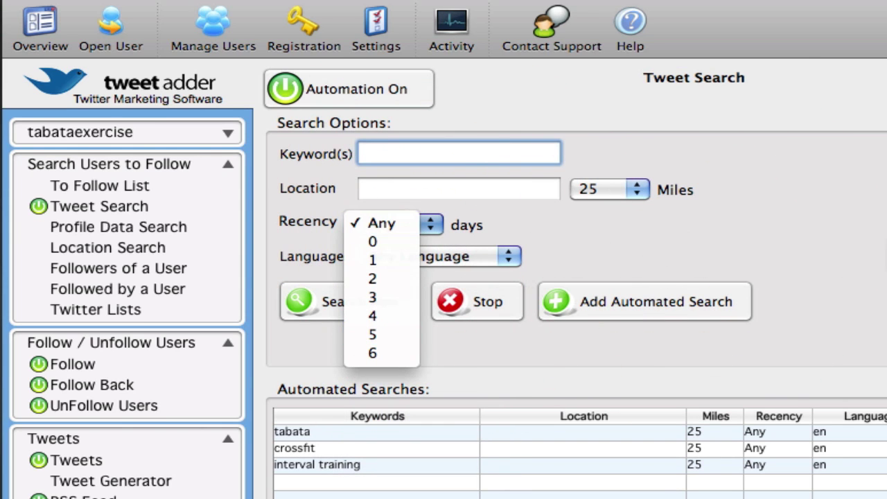
{"action": "left_click", "coordinate": [582, 205]}
{"action": "left_click", "coordinate": [538, 194]}
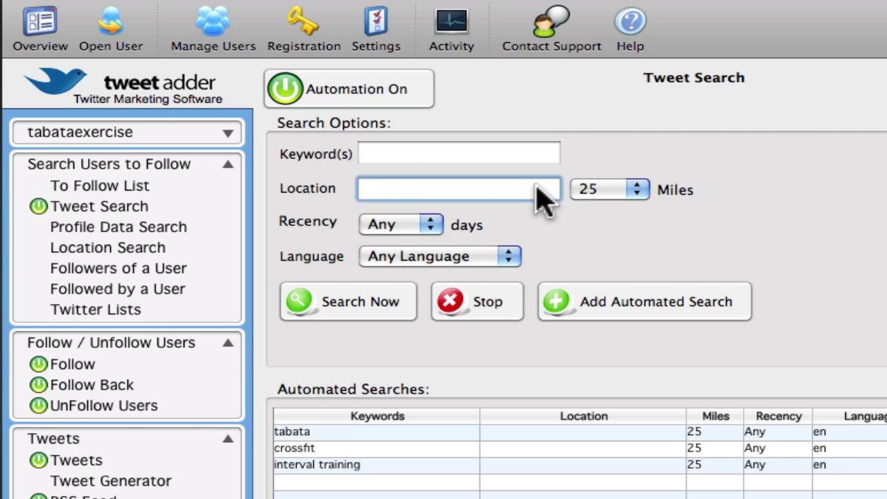
{"action": "left_click", "coordinate": [137, 230]}
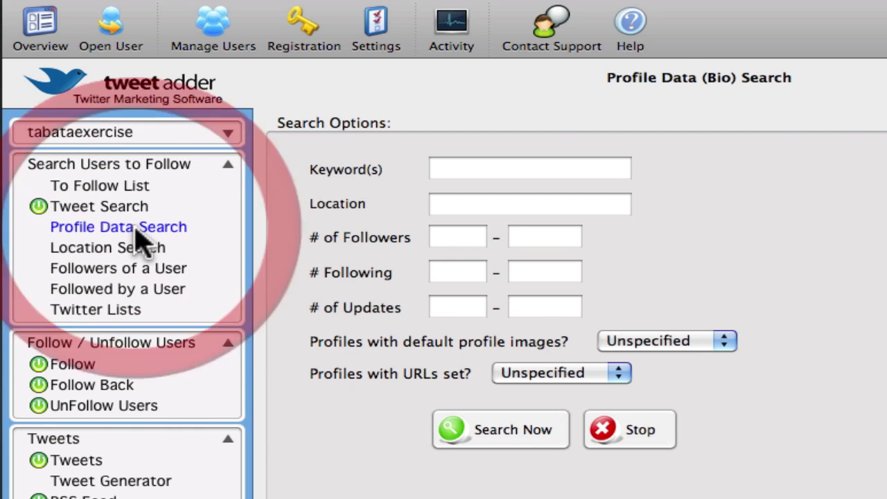
Step: Look through the location and user-follower searches, ending on Find Members of a Twitter List
{"action": "left_click", "coordinate": [101, 251]}
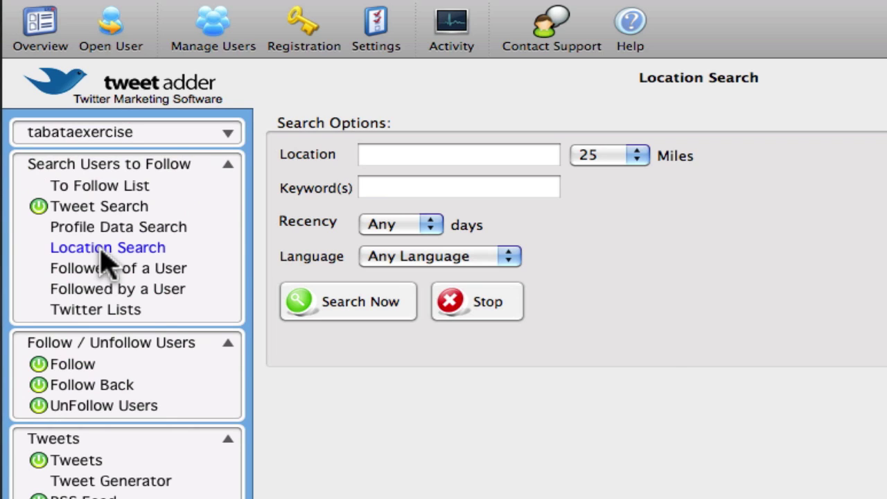
{"action": "left_click", "coordinate": [103, 275]}
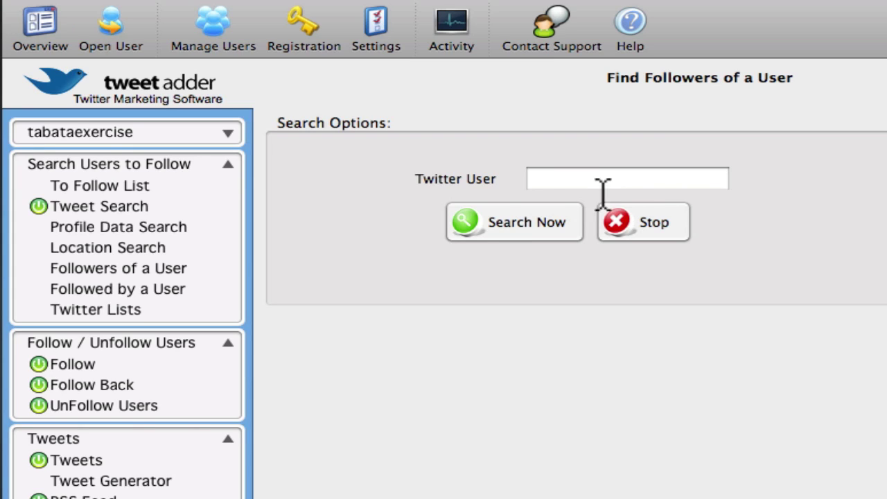
{"action": "left_click", "coordinate": [654, 182]}
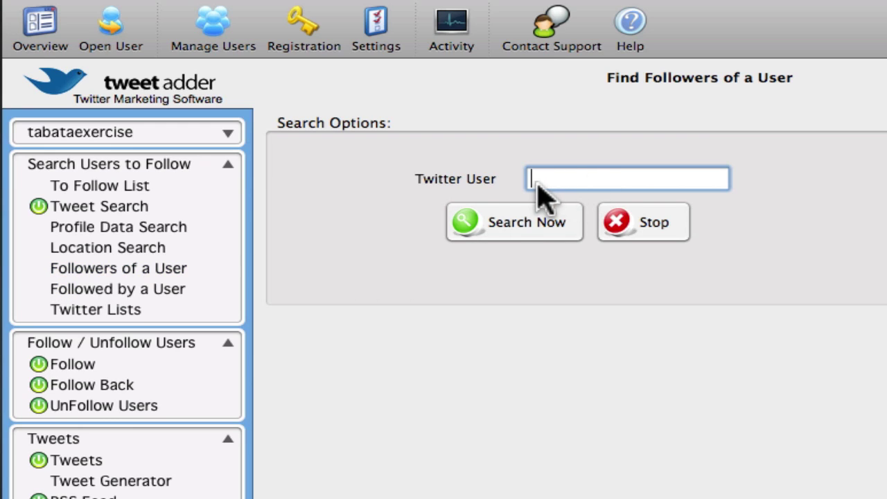
{"action": "left_click", "coordinate": [144, 291]}
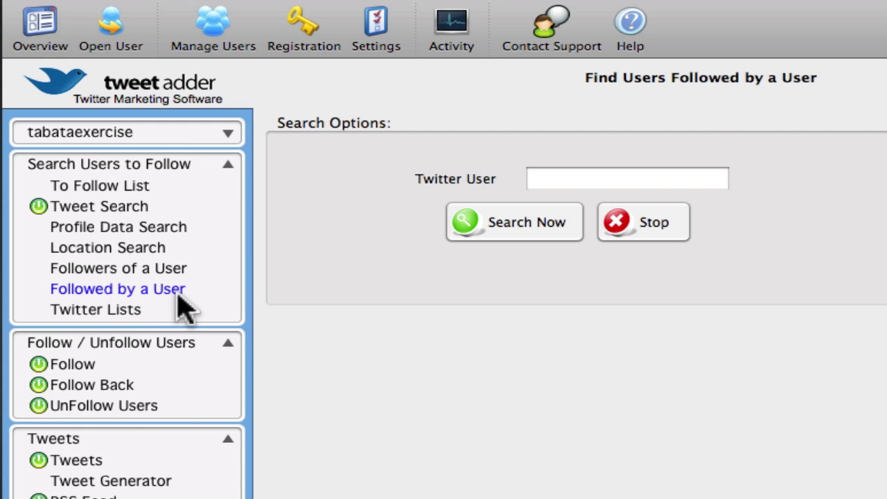
{"action": "left_click", "coordinate": [113, 310]}
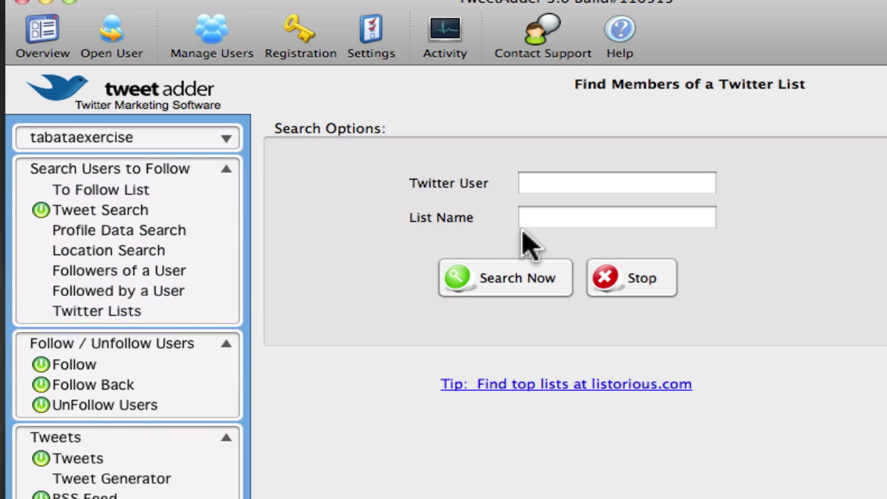
Step: Return to the To Follow List of users gathered from crossfitchat's followers
{"action": "left_click", "coordinate": [139, 191]}
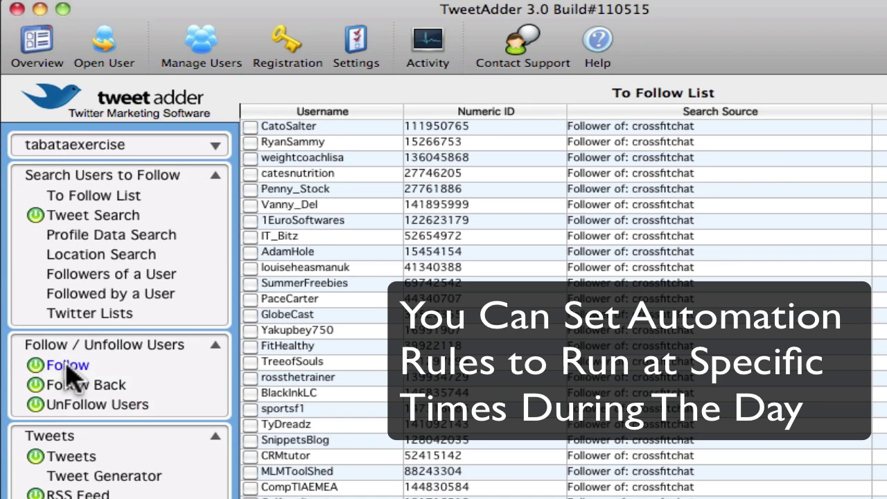
Step: View the Follow settings, then UnFollow Users with 500 daily unfollows after a 3-day wait
{"action": "left_click", "coordinate": [68, 367]}
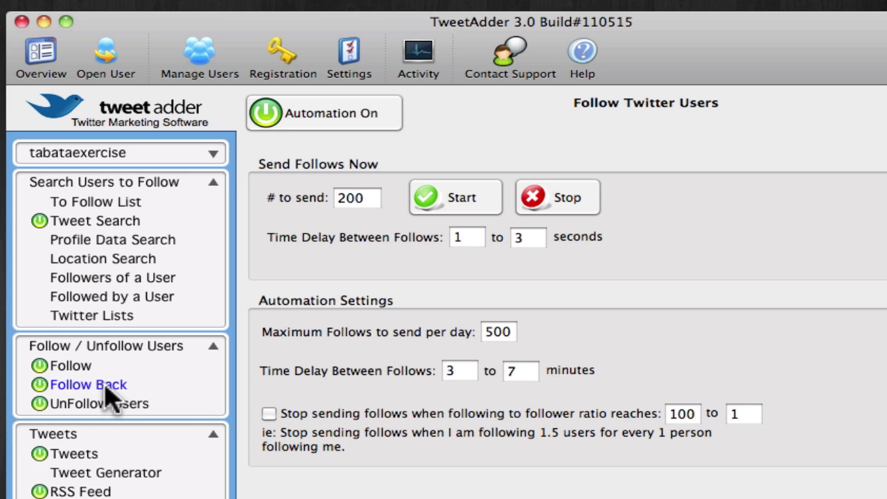
{"action": "left_click", "coordinate": [104, 404]}
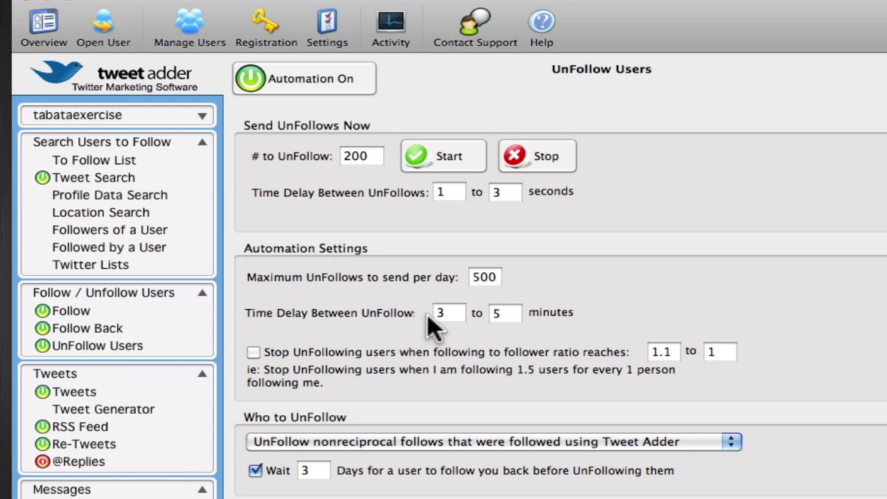
{"action": "double_click", "coordinate": [305, 472]}
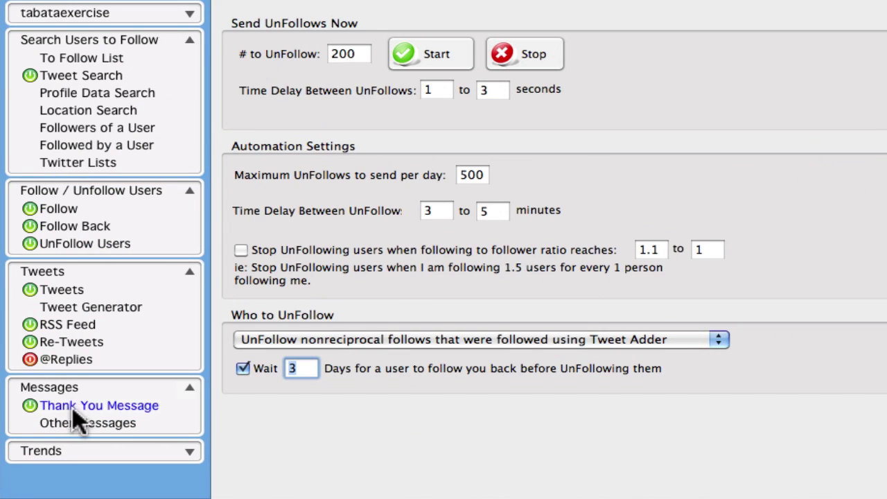
Step: Show the Thank You Direct Message page with three messages, checking follows every 20–40 minutes
{"action": "left_click", "coordinate": [138, 406]}
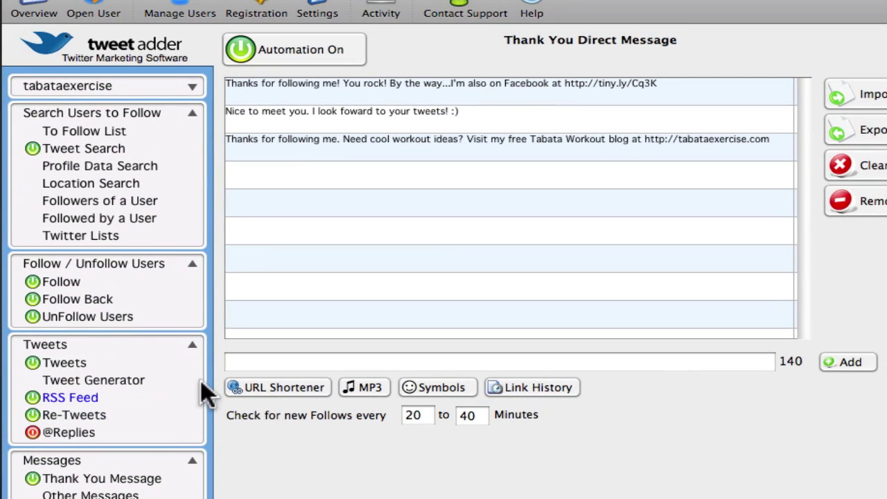
Step: Toggle between the scheduled Tweets list and the Unique Tweet Generator, ending on the generator
{"action": "left_click", "coordinate": [69, 369]}
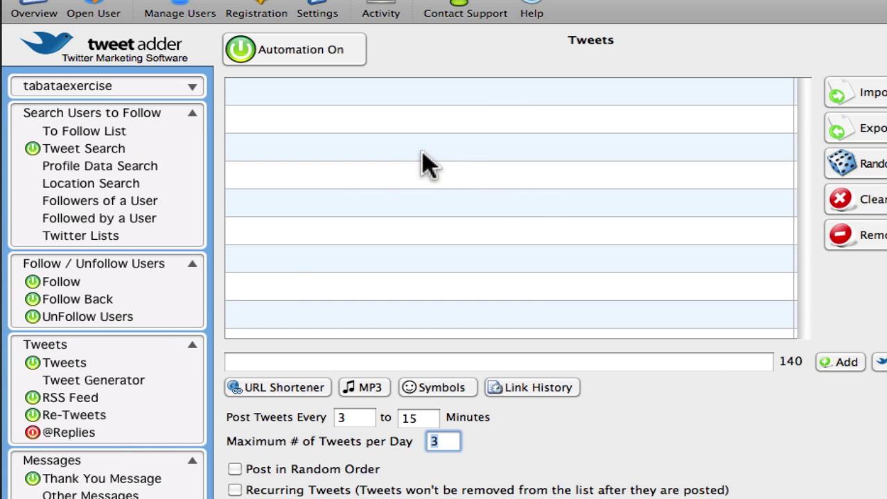
{"action": "left_click", "coordinate": [76, 385]}
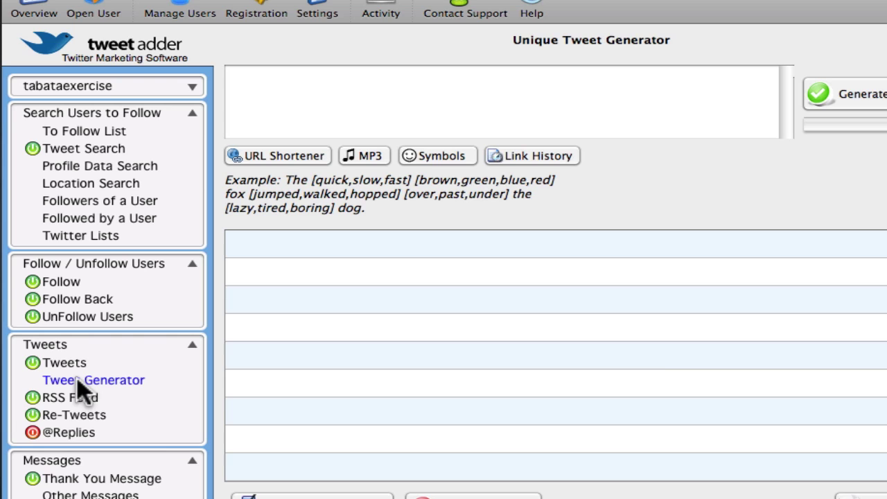
{"action": "left_click", "coordinate": [74, 366]}
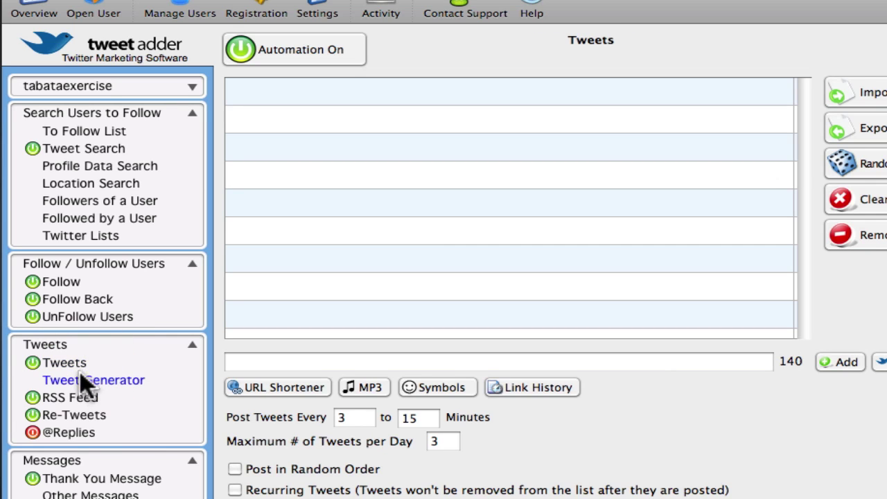
{"action": "left_click", "coordinate": [79, 378]}
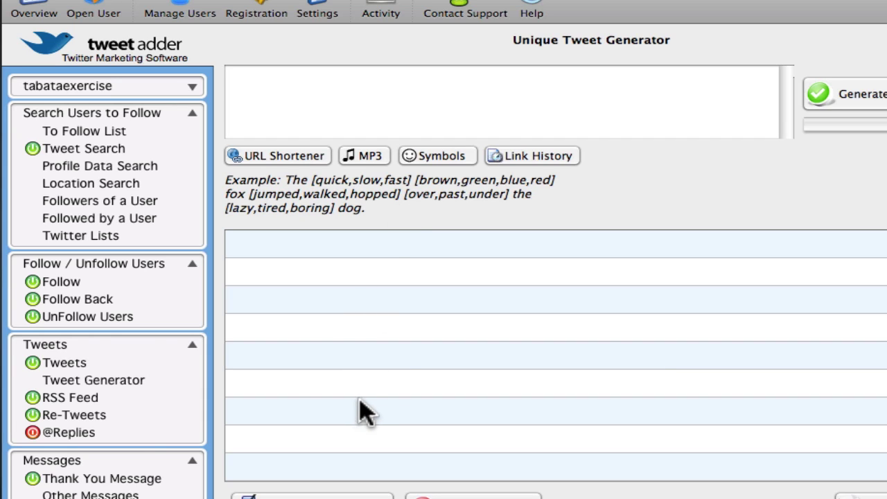
Step: Show the RSS Feed Tweets settings and select the crossfit and tabataexercise feed rows in turn
{"action": "left_click", "coordinate": [87, 407]}
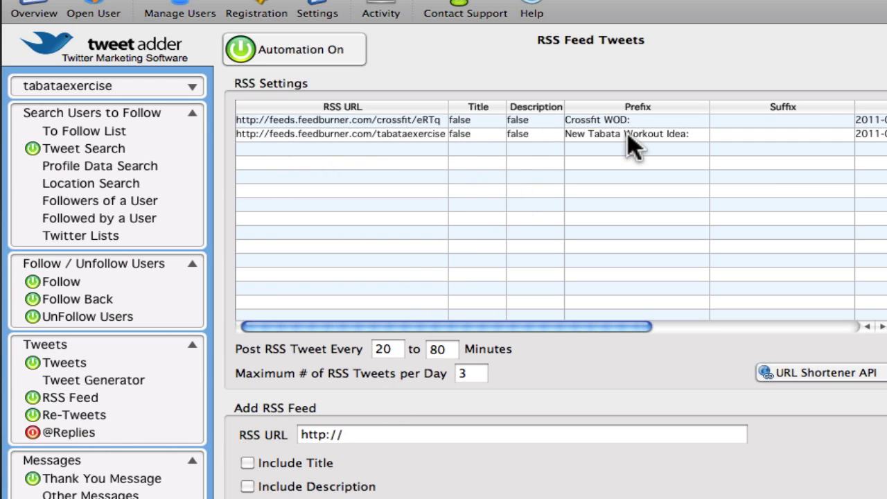
{"action": "left_click", "coordinate": [674, 120]}
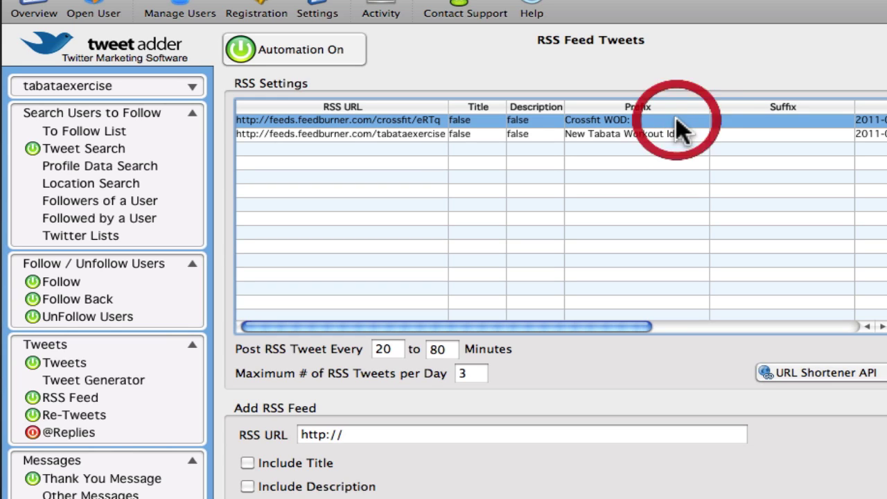
{"action": "left_click", "coordinate": [662, 134]}
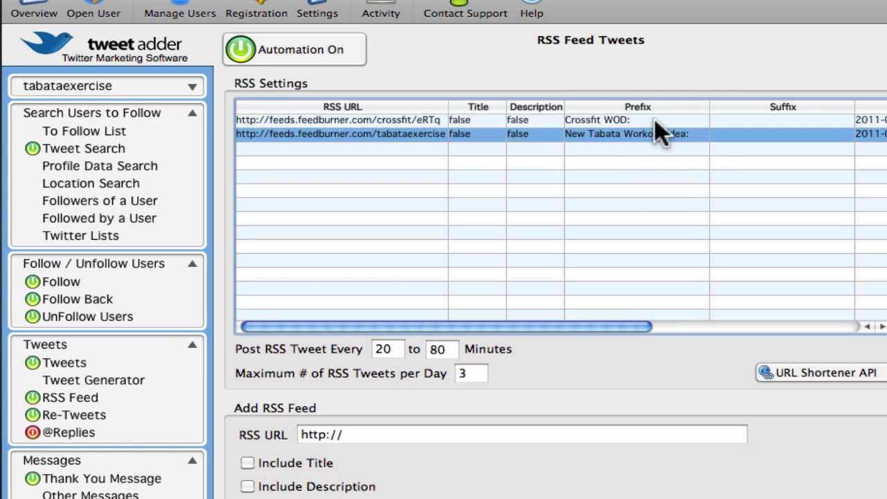
{"action": "left_click", "coordinate": [607, 119]}
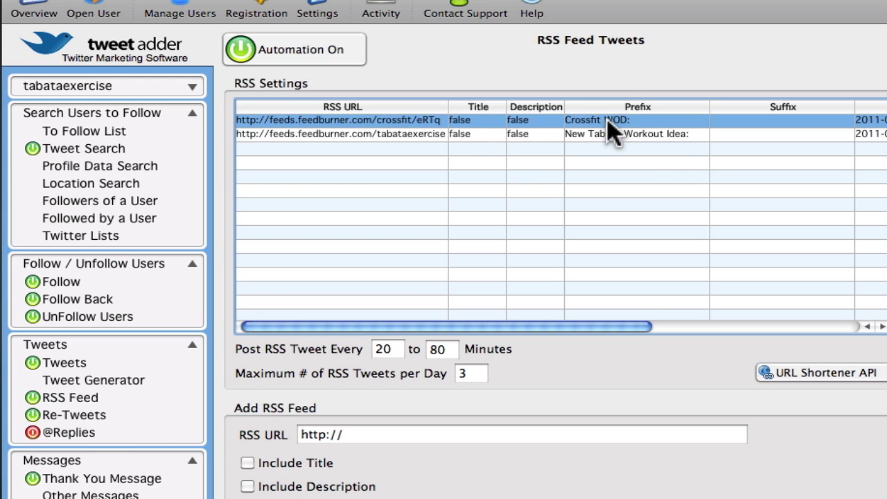
Step: Select the tabataexercise feed and show its Re-Tweets settings for five CrossFit accounts on #wod
{"action": "left_click", "coordinate": [380, 137]}
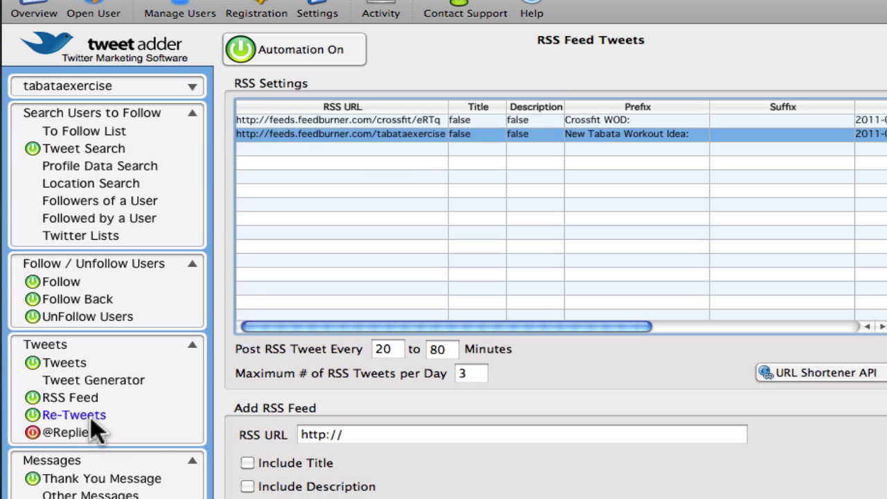
{"action": "left_click", "coordinate": [92, 419]}
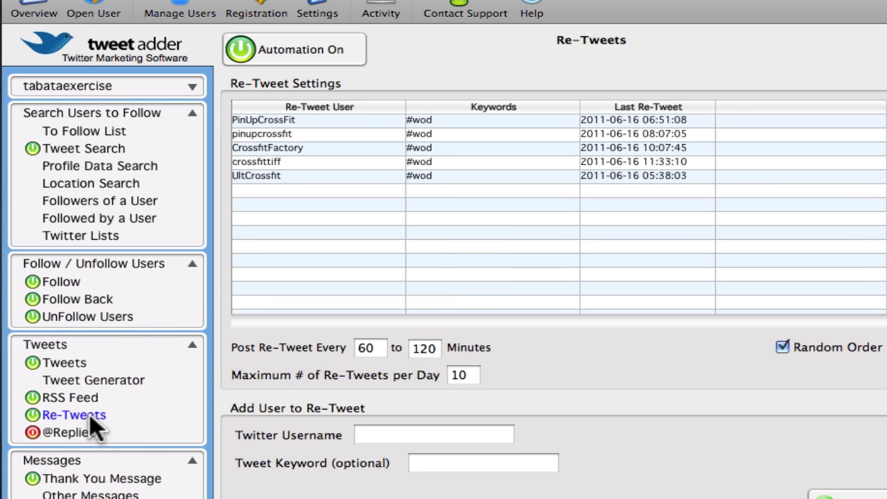
{"action": "left_click", "coordinate": [90, 419]}
Step: Scroll through the Tabata Exercise Twitter timeline to review the automated Crossfit WOD tweets and retweets
{"action": "key", "text": "super+Tab"}
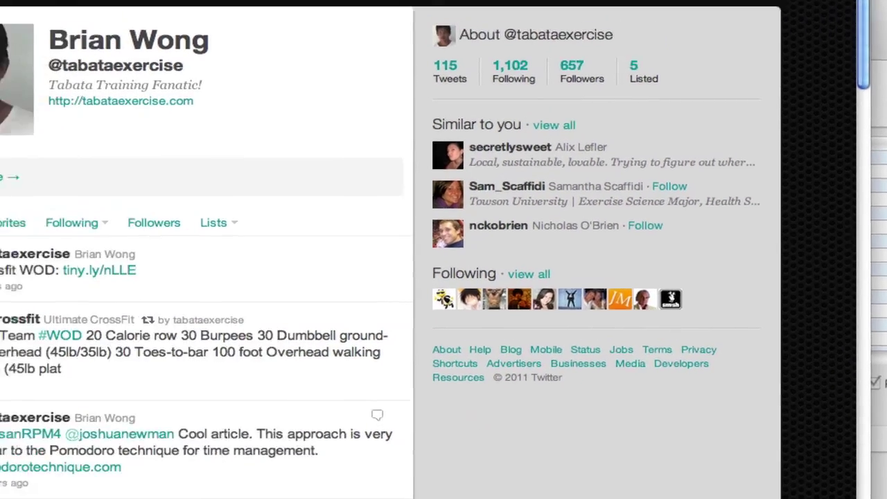
{"action": "scroll", "coordinate": [455, 206], "scroll_direction": "down", "scroll_amount": 5}
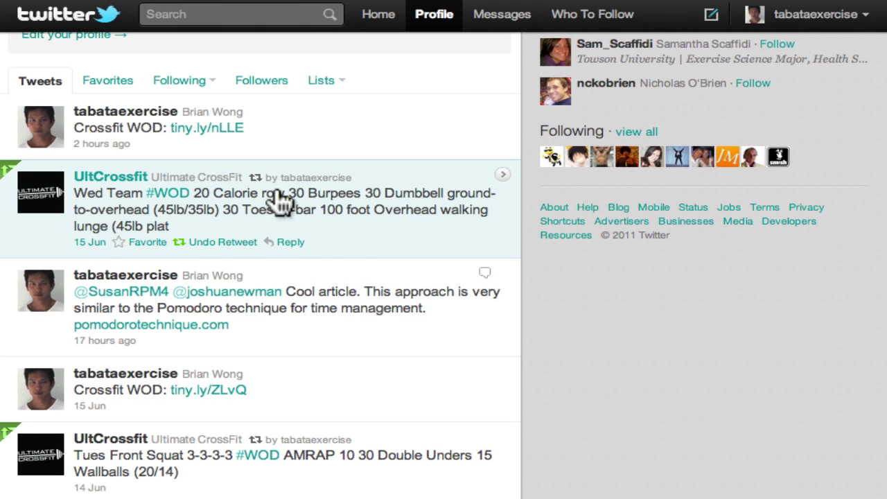
{"action": "scroll", "coordinate": [379, 435], "scroll_direction": "down", "scroll_amount": 10}
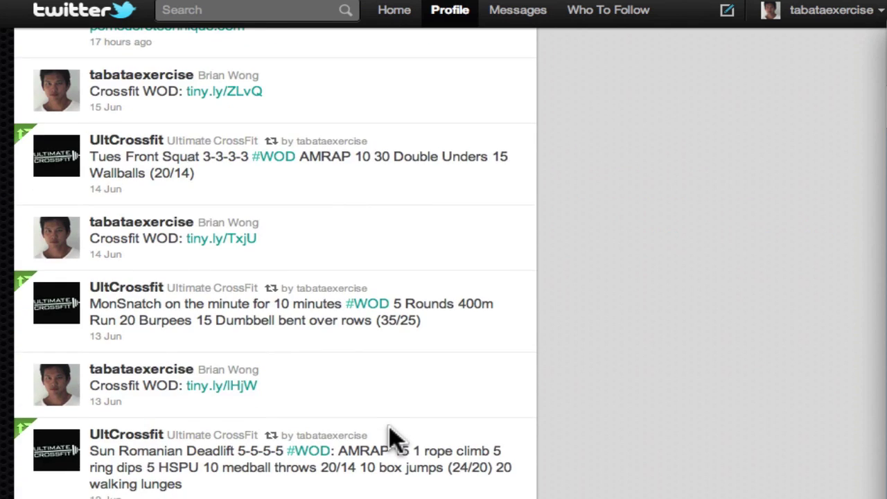
{"action": "scroll", "coordinate": [392, 438], "scroll_direction": "down", "scroll_amount": 5}
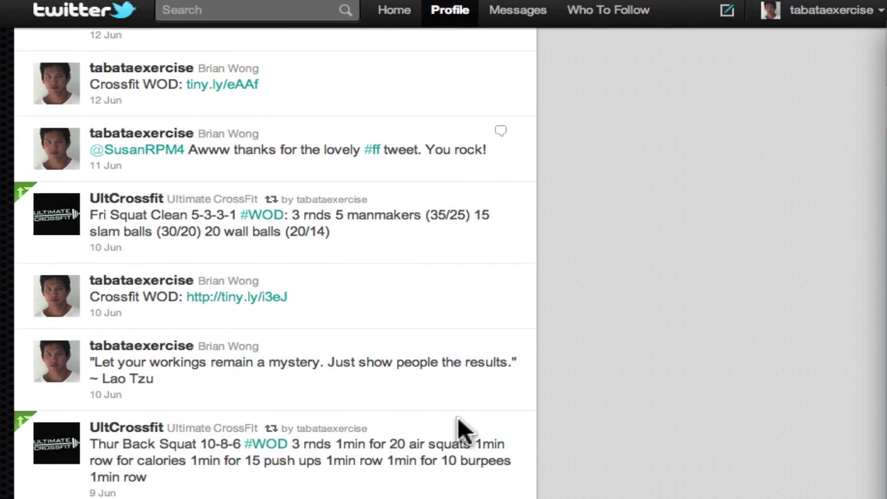
{"action": "scroll", "coordinate": [433, 438], "scroll_direction": "down", "scroll_amount": 5}
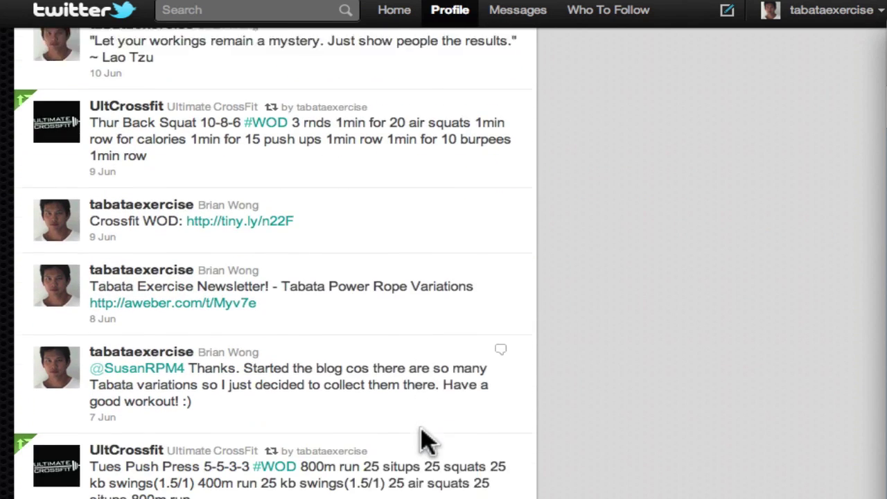
{"action": "scroll", "coordinate": [426, 440], "scroll_direction": "down", "scroll_amount": 5}
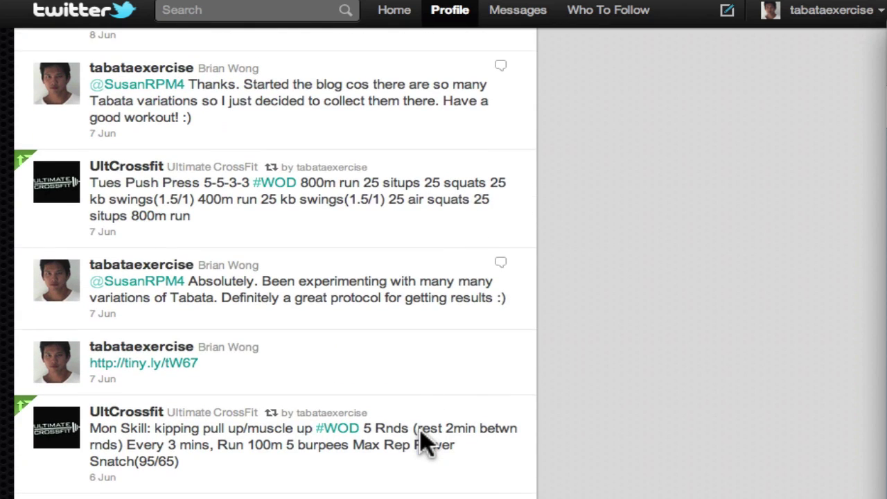
{"action": "scroll", "coordinate": [426, 442], "scroll_direction": "down", "scroll_amount": 1}
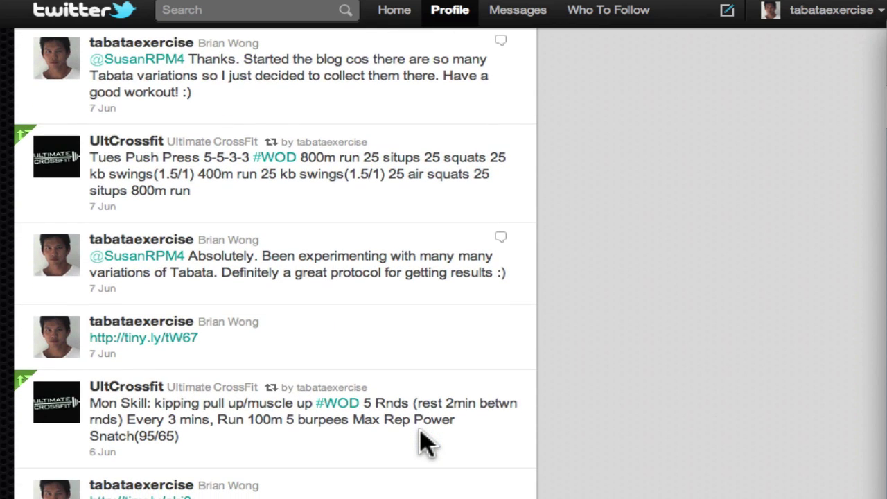
{"action": "scroll", "coordinate": [426, 442], "scroll_direction": "down", "scroll_amount": 5}
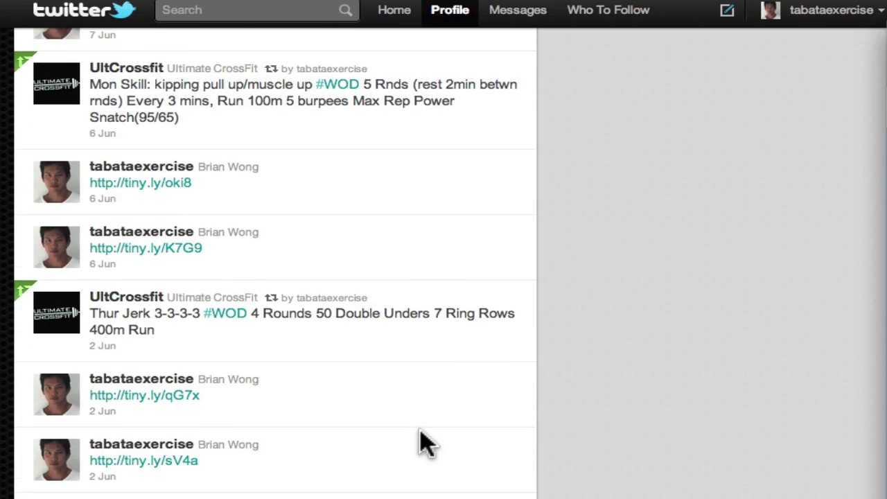
{"action": "scroll", "coordinate": [424, 444], "scroll_direction": "down", "scroll_amount": 15}
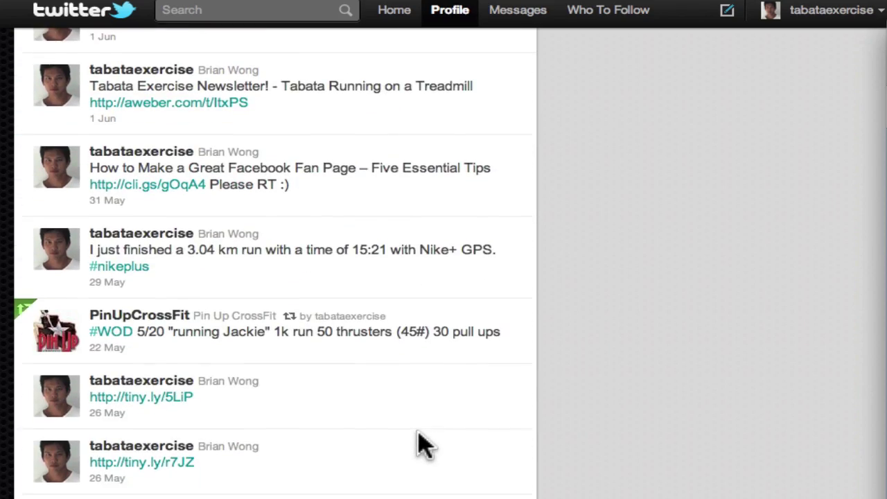
{"action": "scroll", "coordinate": [424, 443], "scroll_direction": "down", "scroll_amount": 8}
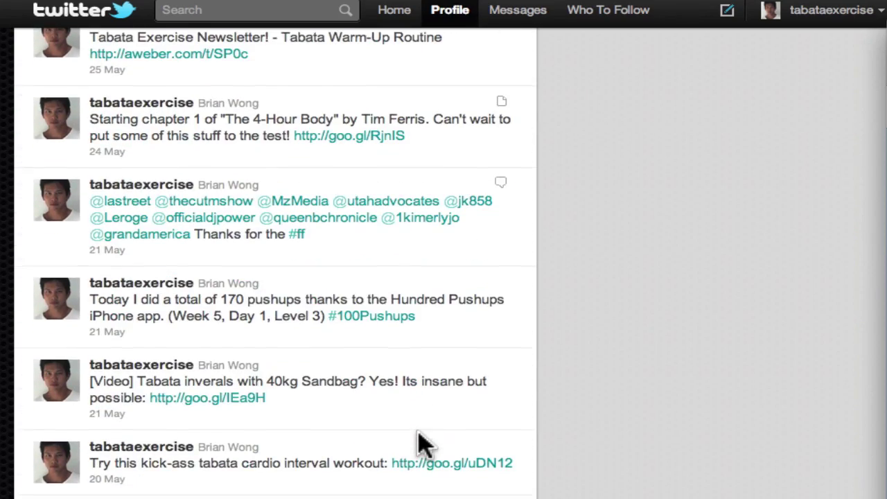
{"action": "scroll", "coordinate": [419, 445], "scroll_direction": "down", "scroll_amount": 3}
{"action": "scroll", "coordinate": [430, 452], "scroll_direction": "up", "scroll_amount": 20}
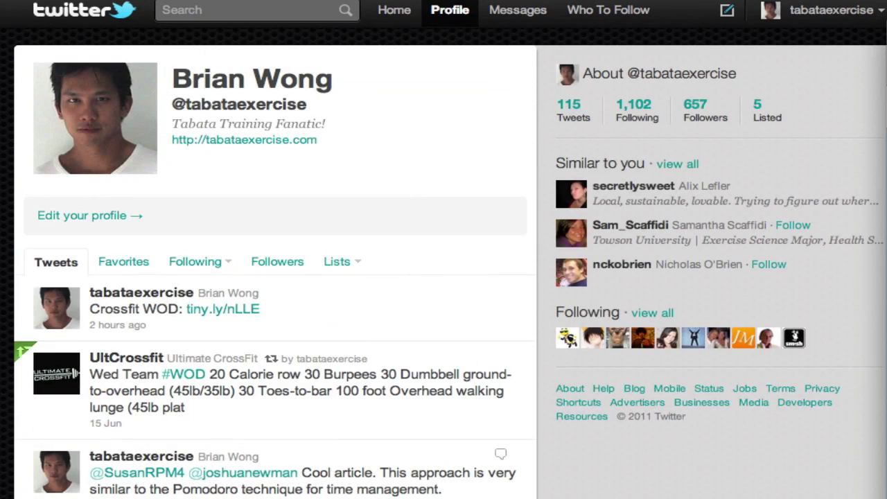